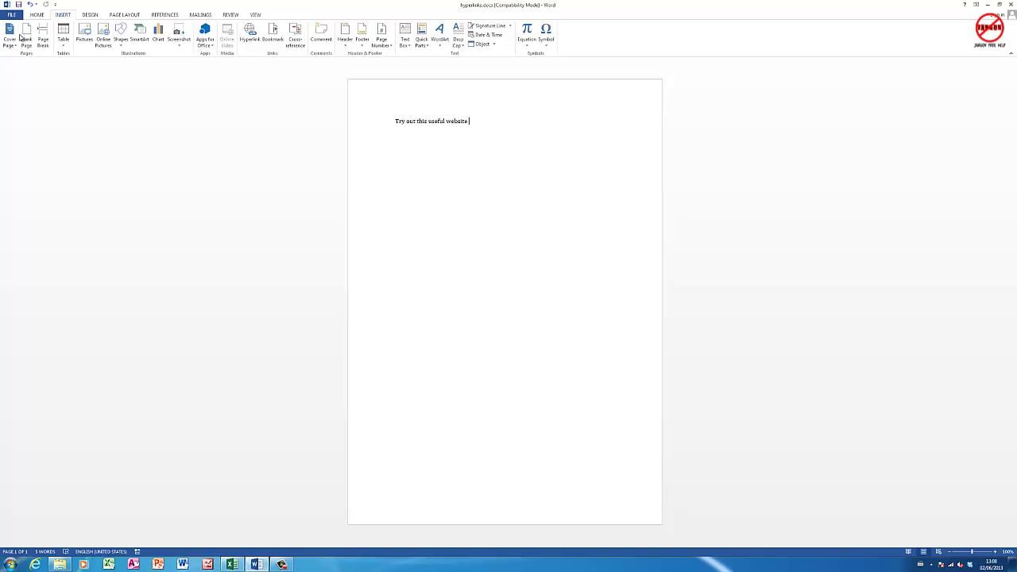
# - Show the Home formatting tools and place the cursor after 'Try out this useful website'
pyautogui.click(37, 16)
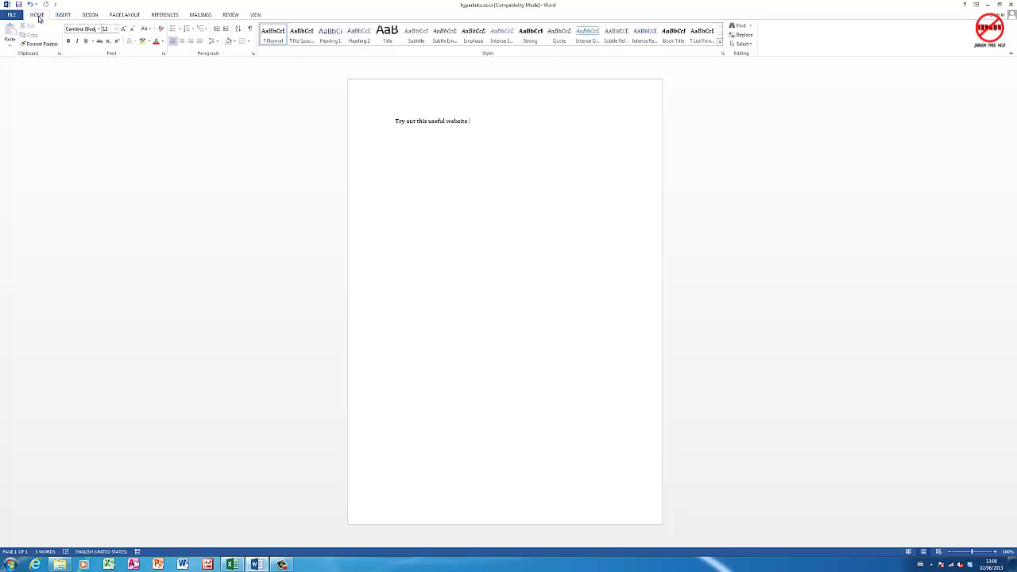
pyautogui.click(509, 121)
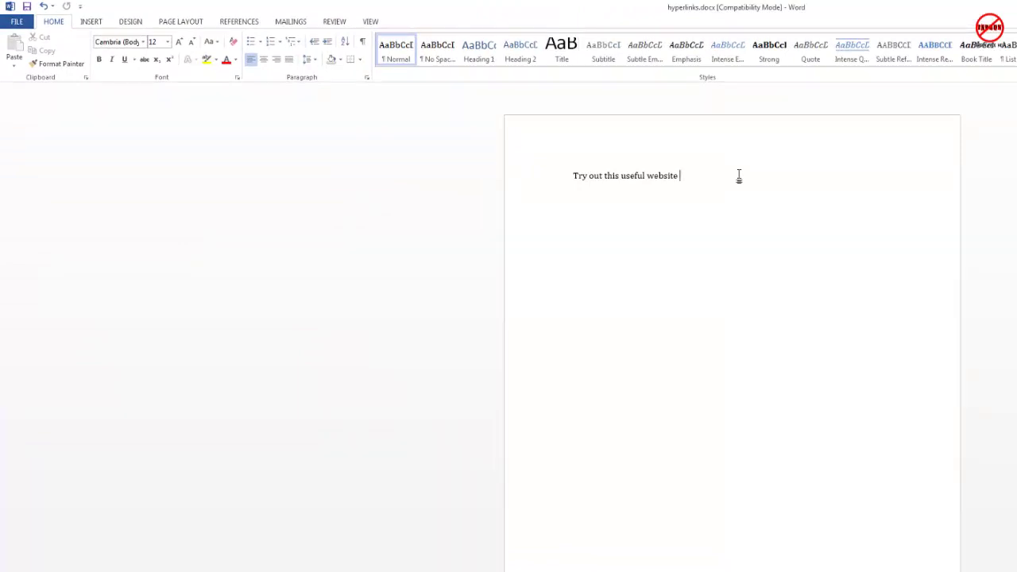
pyautogui.write('www.jargonfreehelp.com')
pyautogui.press('Return')
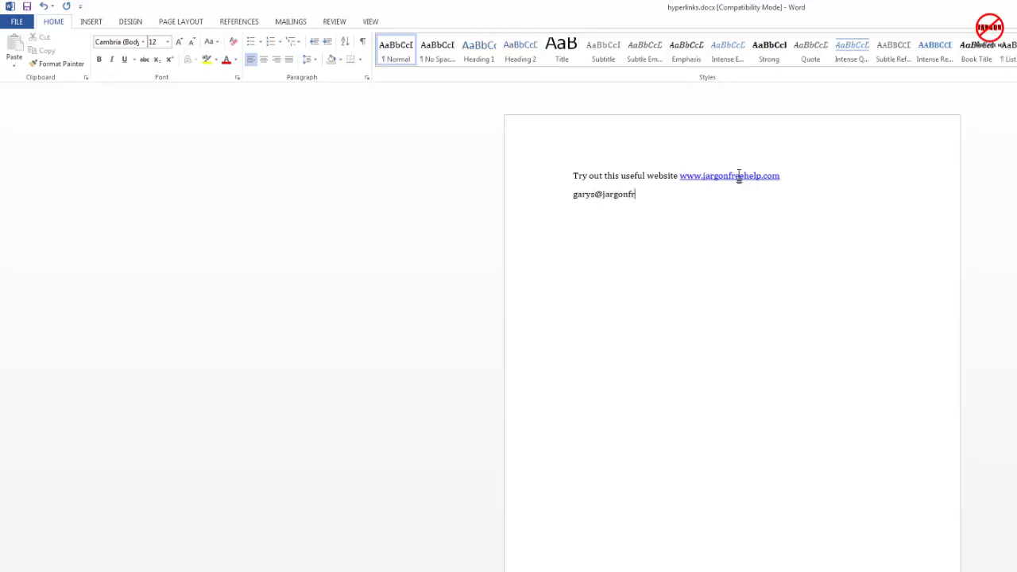
pyautogui.press('Return')
pyautogui.write('www.bb')
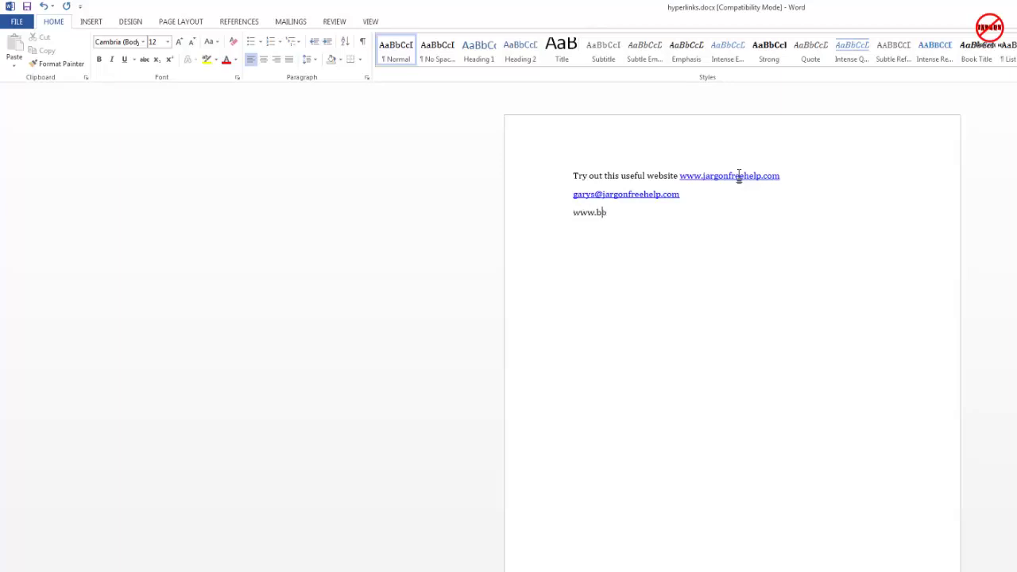
pyautogui.write('c.co.uk')
pyautogui.hotkey('ctrl', 'z')
pyautogui.press('BackSpace')
pyautogui.press('BackSpace')
pyautogui.write('uk')
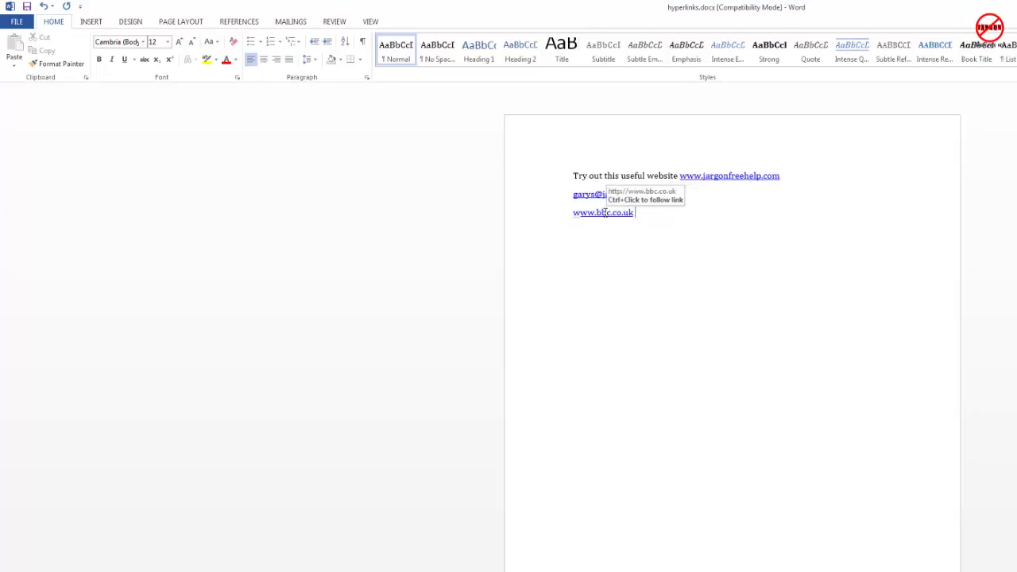
pyautogui.rightClick(604, 212)
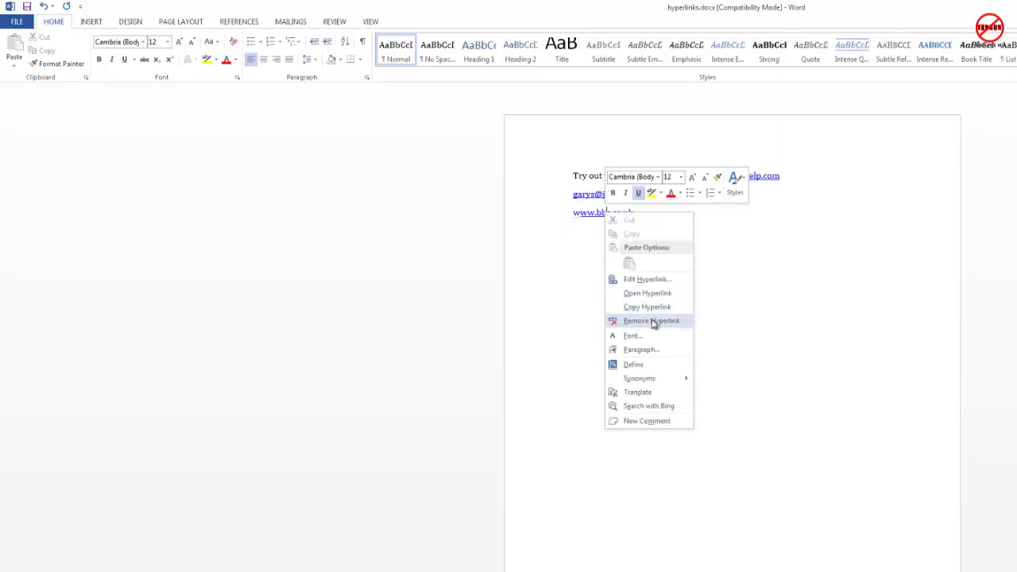
pyautogui.click(653, 279)
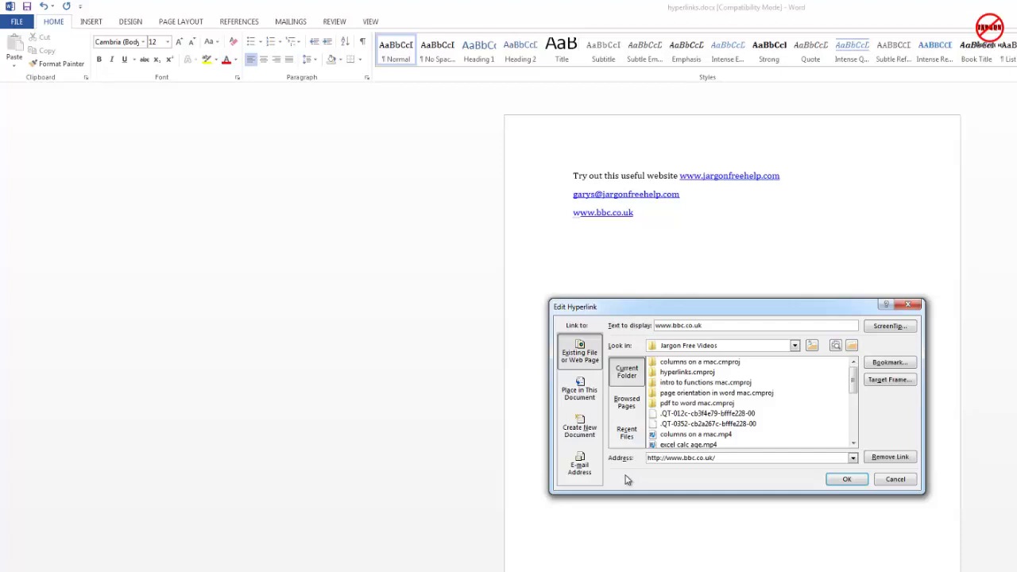
pyautogui.click(889, 457)
pyautogui.click(639, 213)
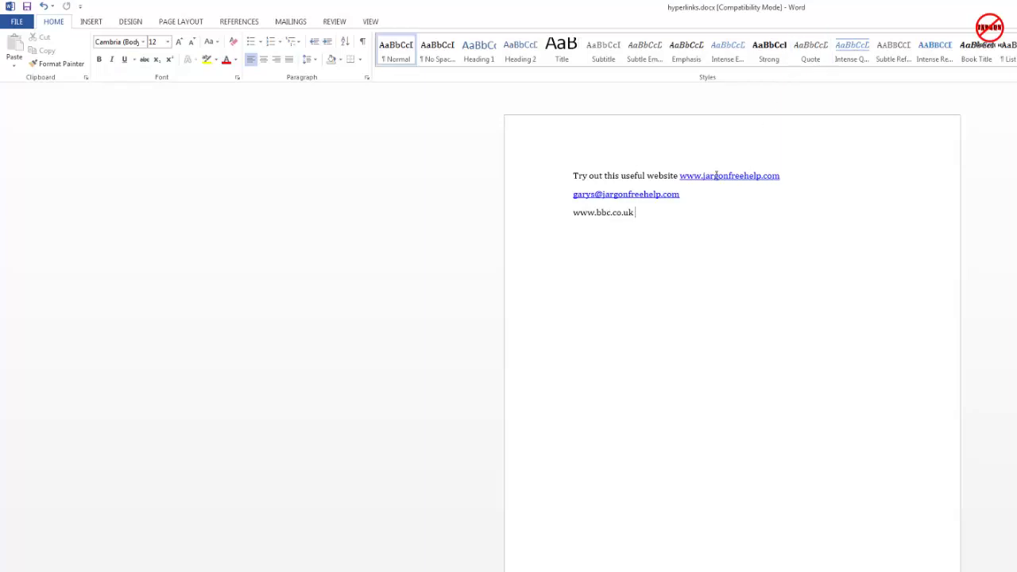
pyautogui.moveTo(779, 176)
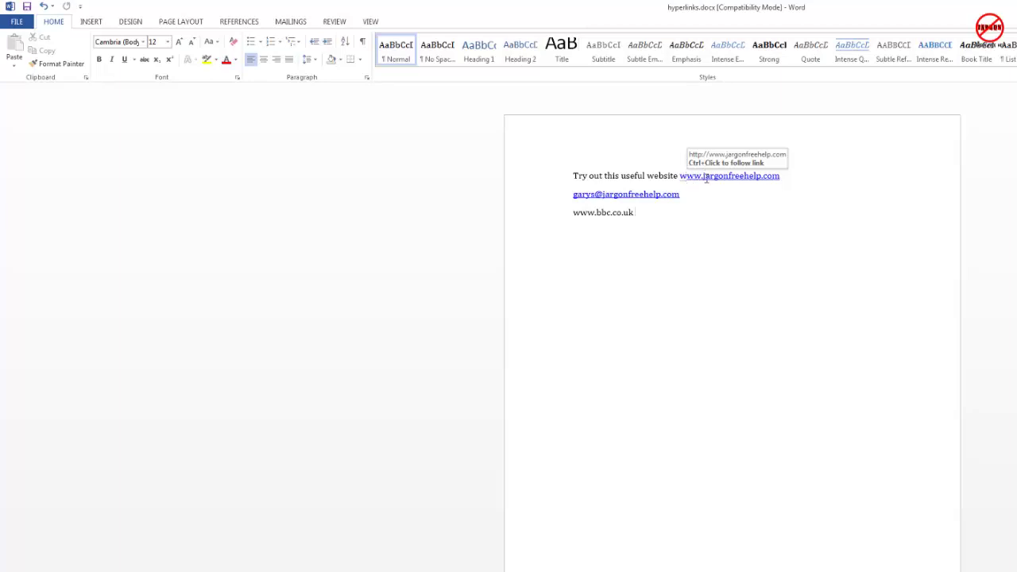
# - Change the jargonfreehelp link's display text to 'click here for jargon free help'
pyautogui.rightClick(706, 178)
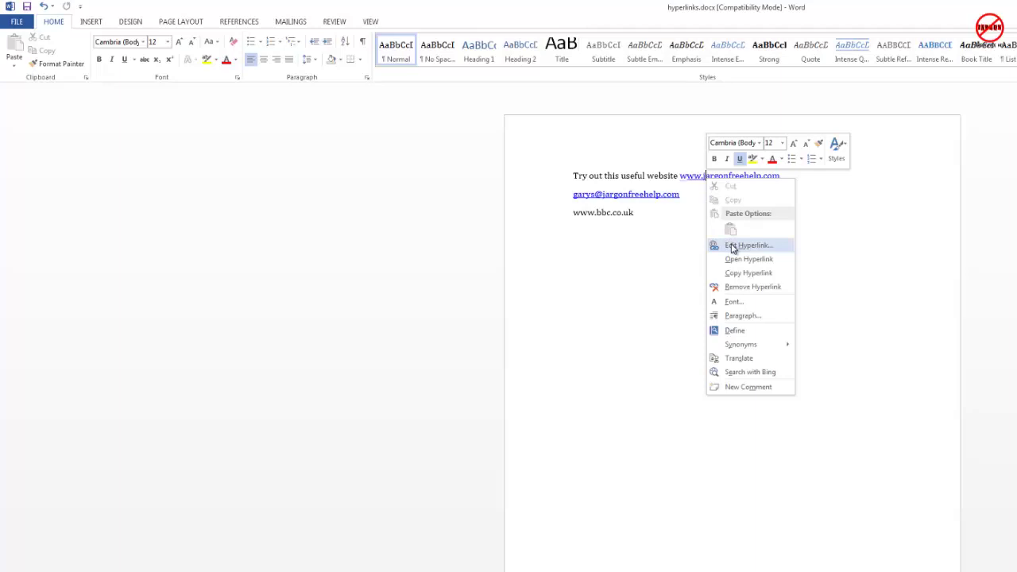
pyautogui.press('Escape')
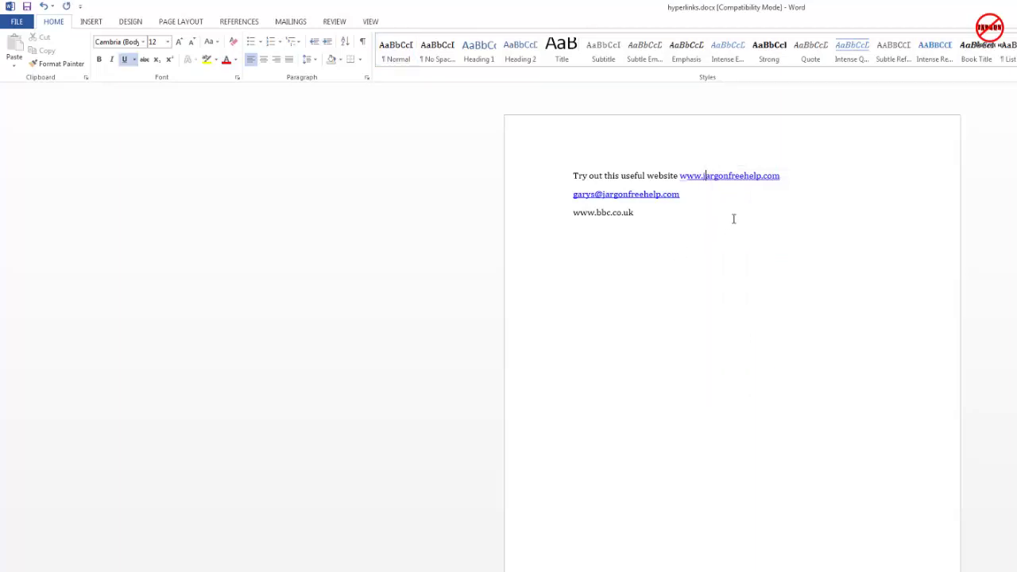
pyautogui.click(91, 22)
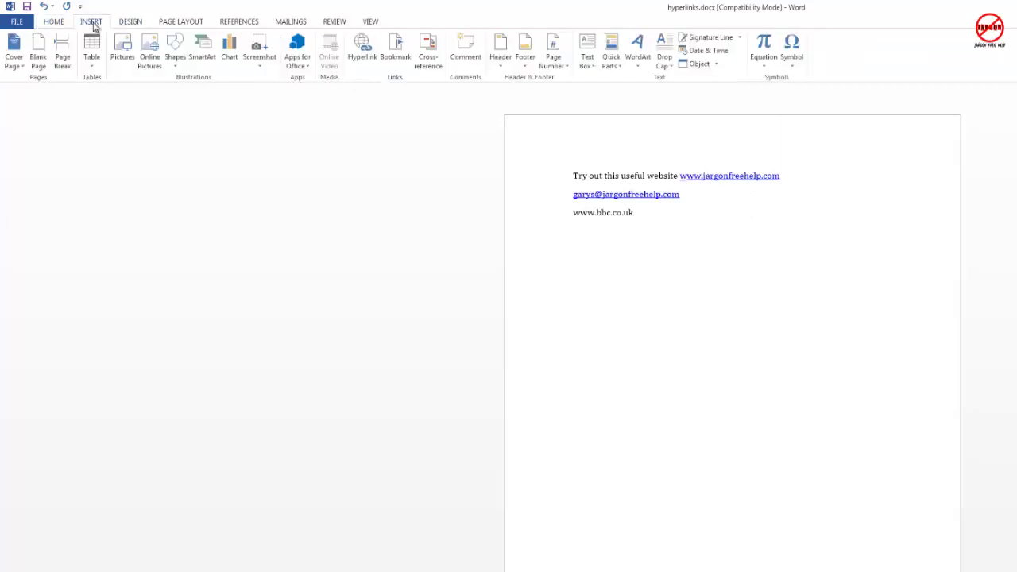
pyautogui.click(364, 54)
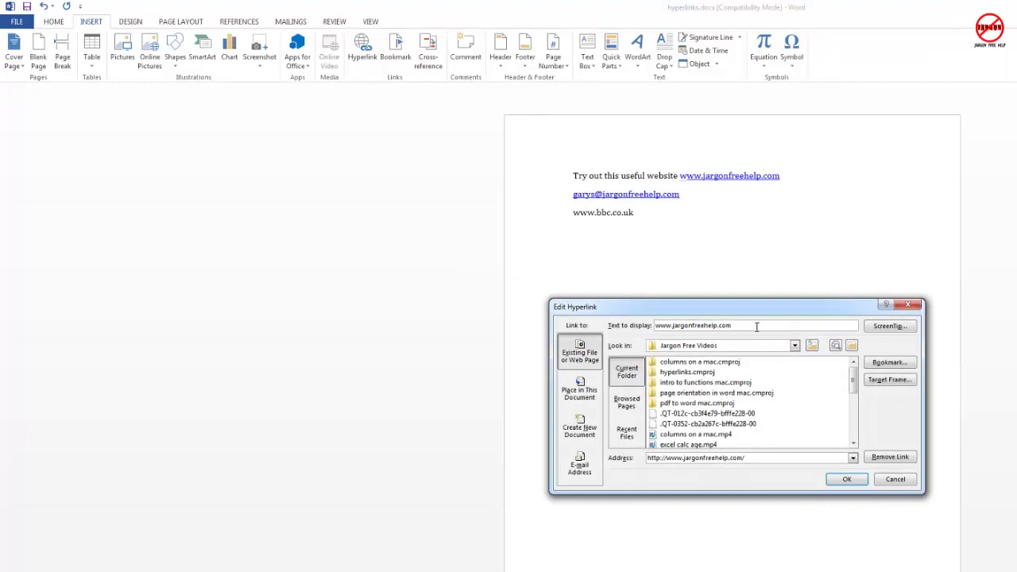
pyautogui.doubleClick(703, 326)
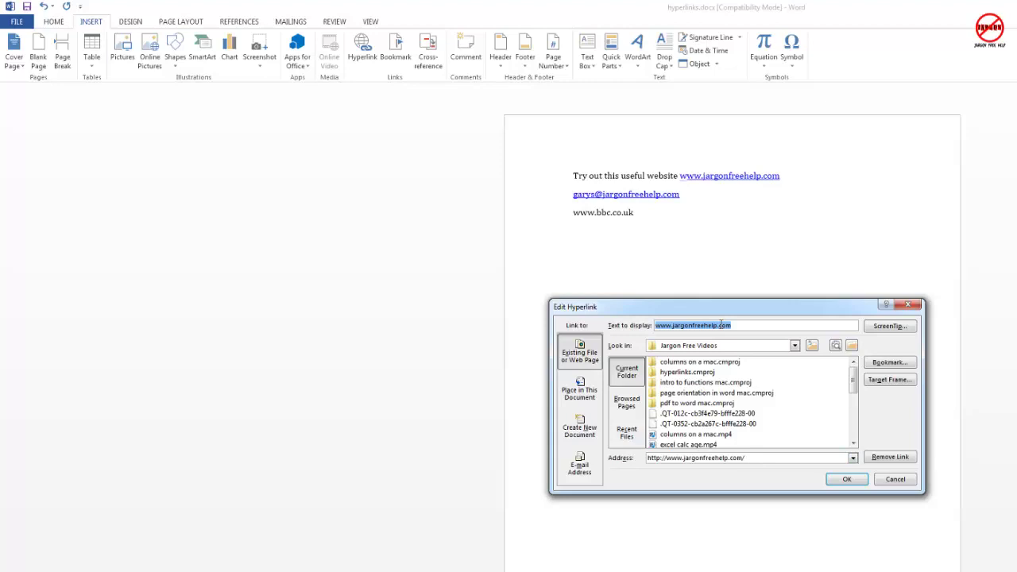
pyautogui.write('click here for ')
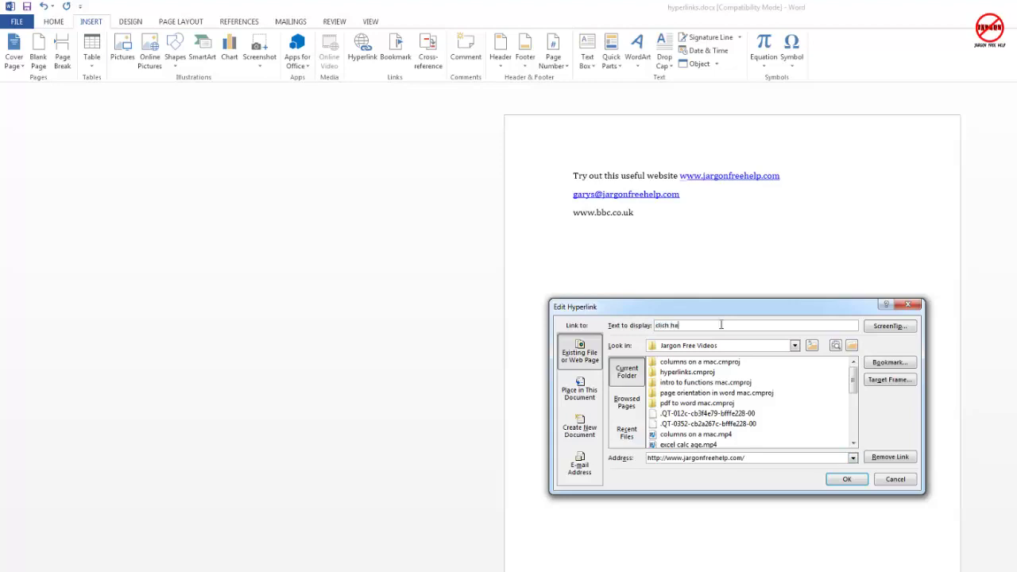
pyautogui.write('jargon free help')
pyautogui.click(848, 479)
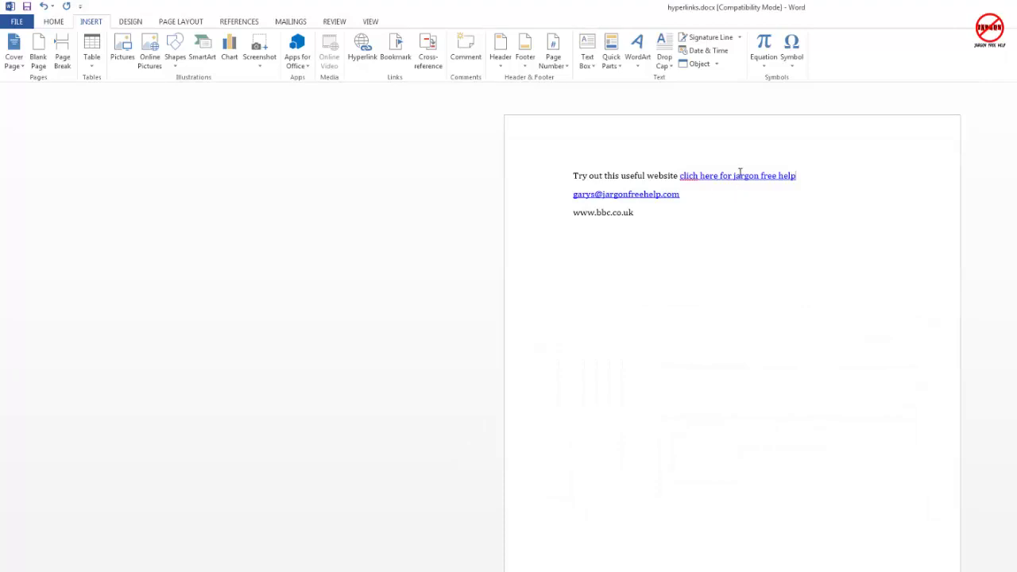
# - Review the renamed link's settings, keeping 'click here for jargon free help' unchanged
pyautogui.rightClick(701, 176)
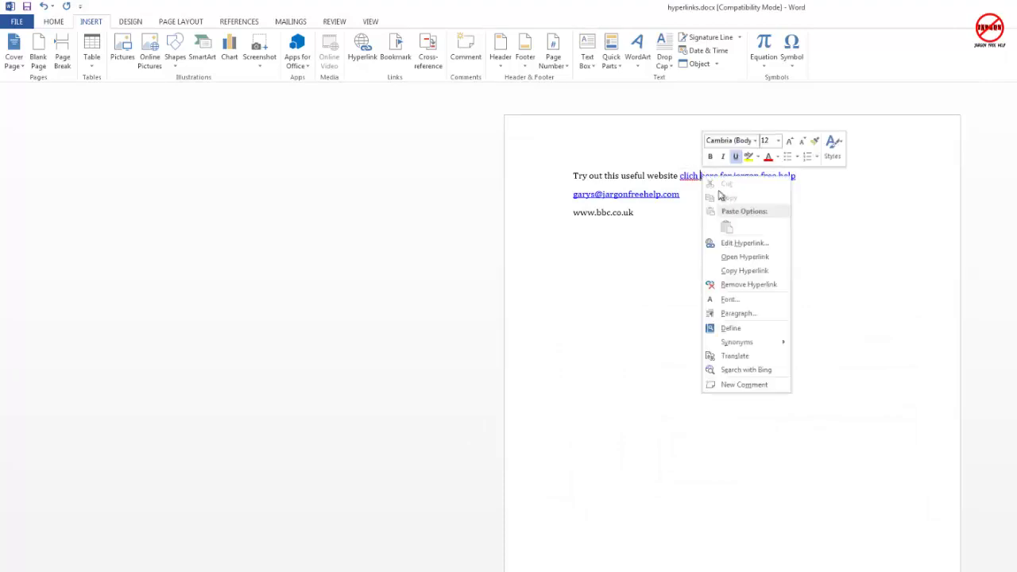
pyautogui.click(759, 245)
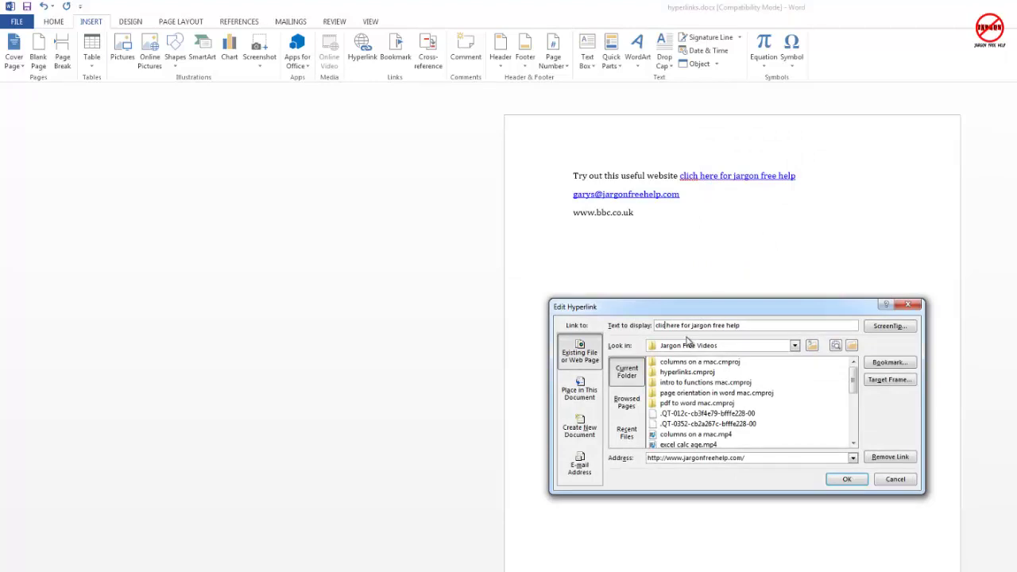
pyautogui.click(848, 480)
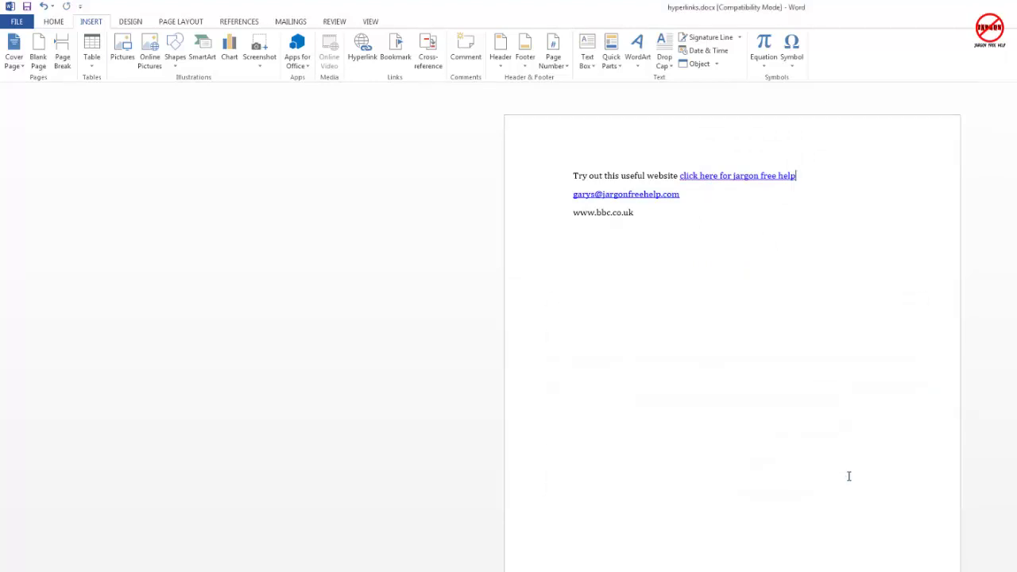
pyautogui.click(751, 209)
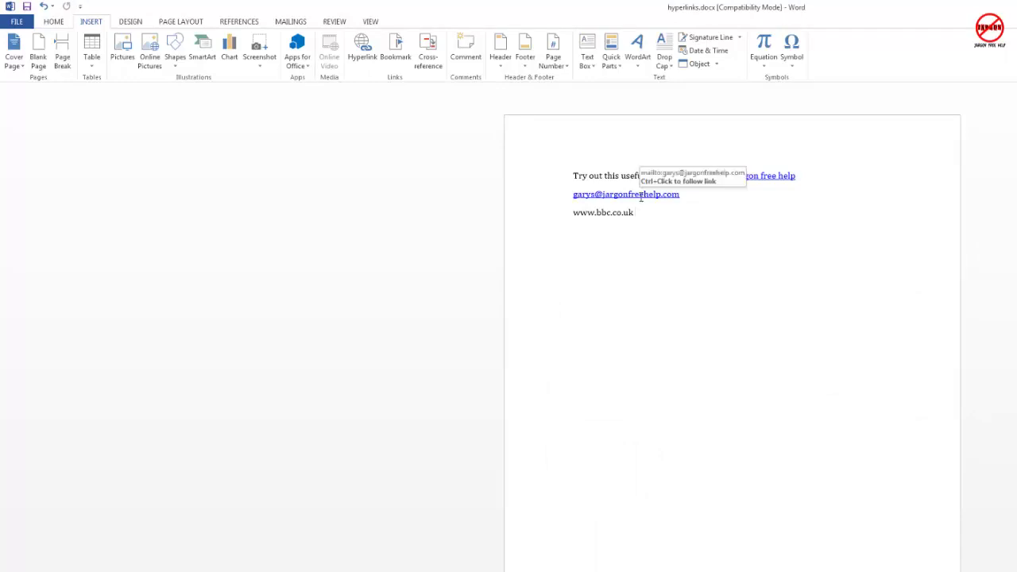
pyautogui.rightClick(642, 197)
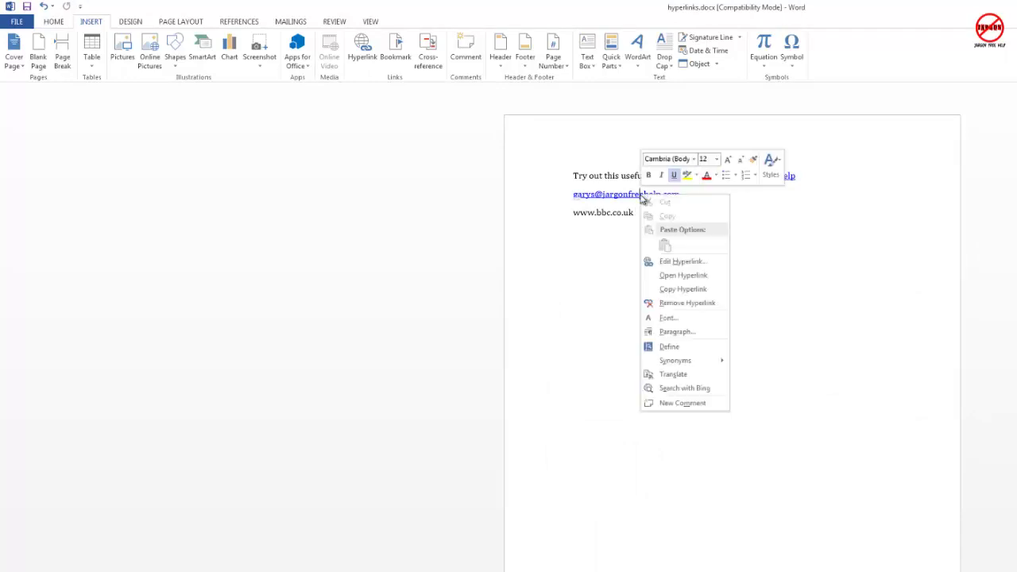
pyautogui.click(671, 262)
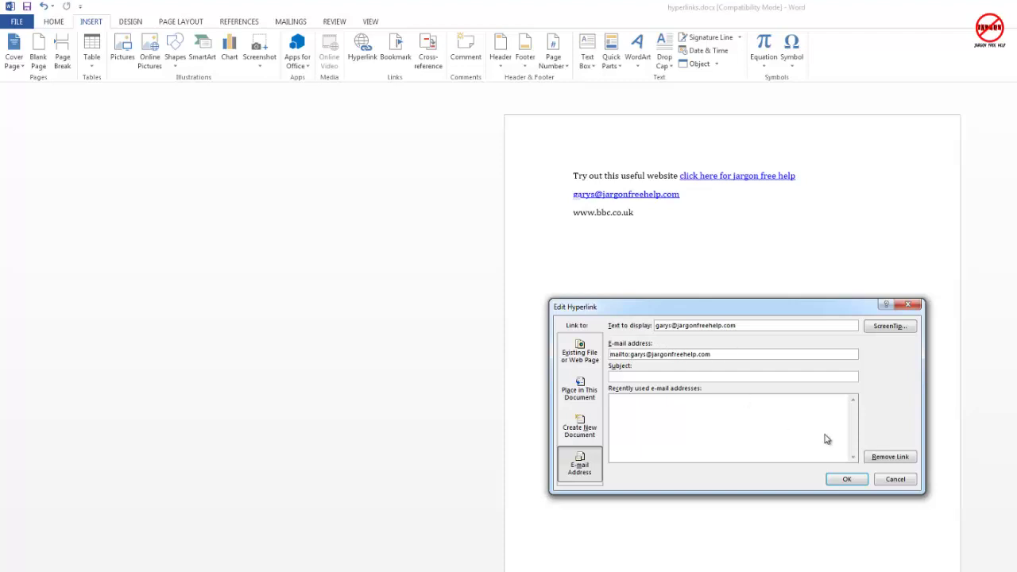
pyautogui.click(896, 479)
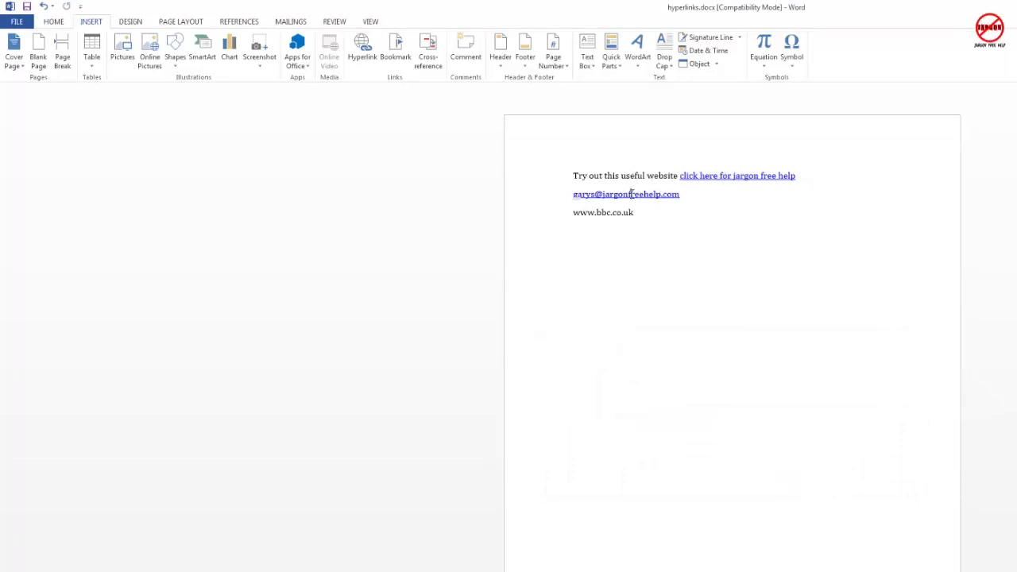
pyautogui.rightClick(631, 194)
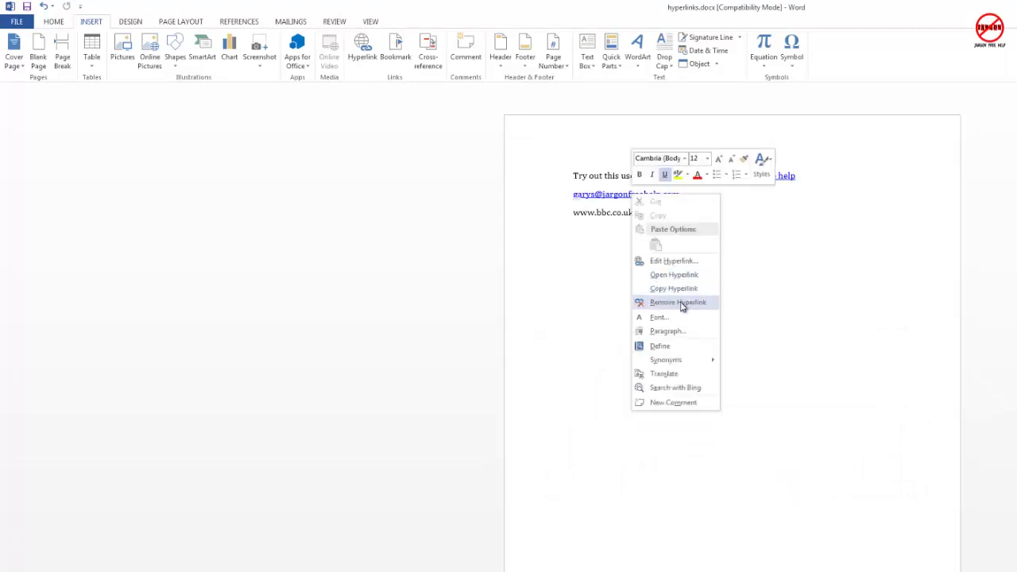
pyautogui.click(749, 299)
pyautogui.rightClick(657, 199)
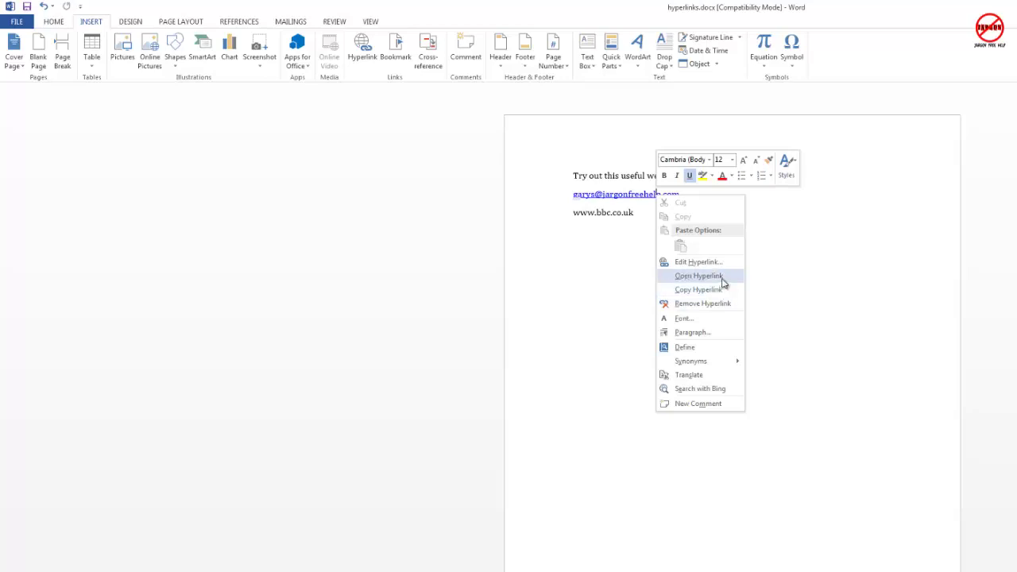
pyautogui.click(760, 205)
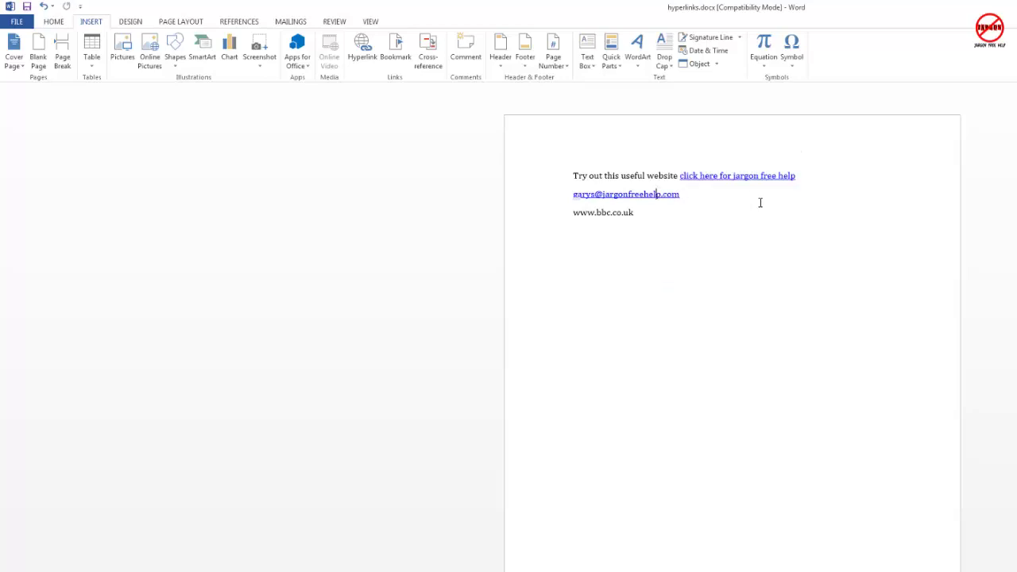
pyautogui.press('Return')
pyautogui.press('Return')
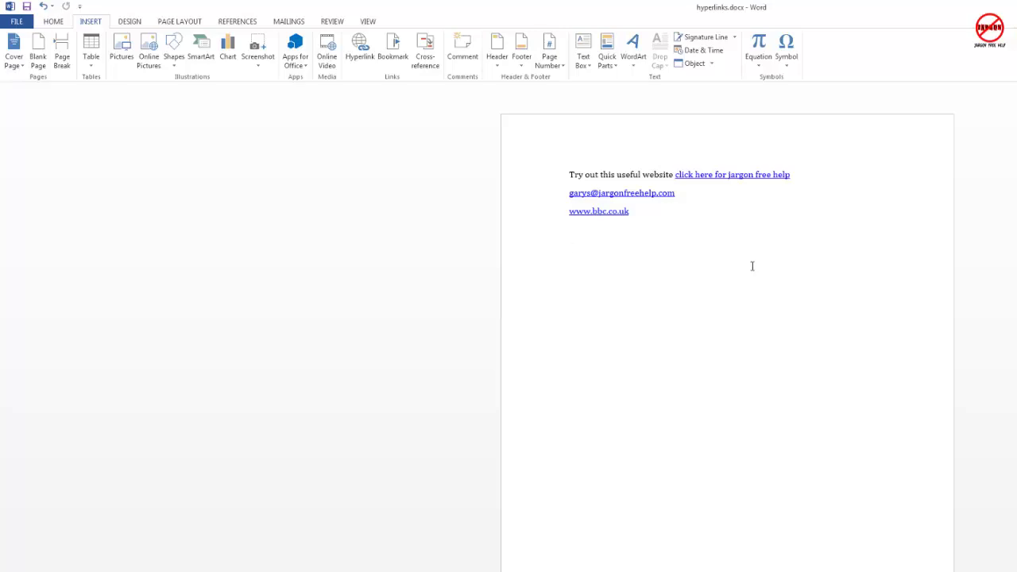
# - Type 'Click here to link to Excel file' and start a hyperlink on 'Click here'
pyautogui.write('Click here to li')
pyautogui.write('nk')
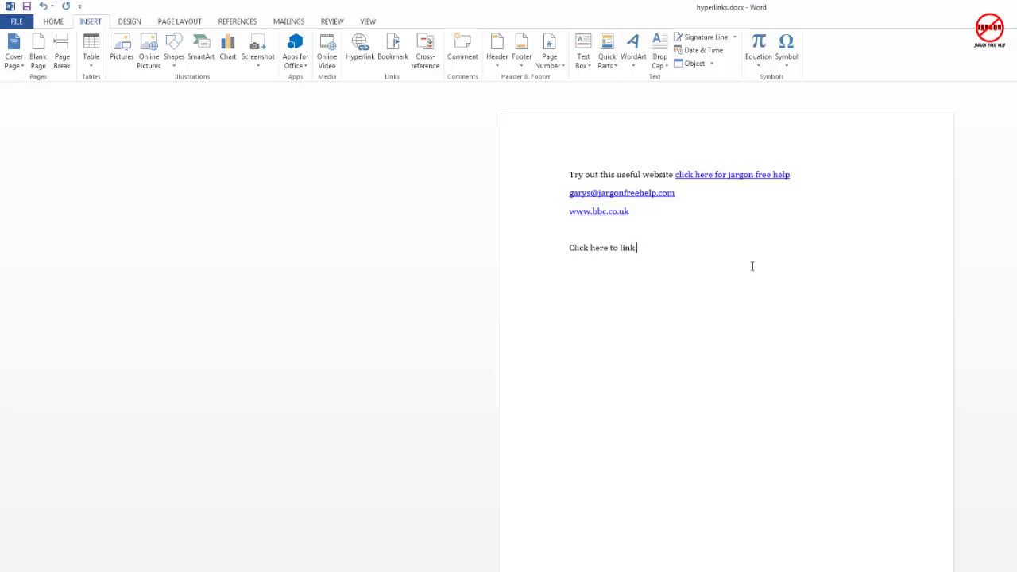
pyautogui.write(' to Excel file')
pyautogui.moveTo(609, 248); pyautogui.dragTo(550, 247)
pyautogui.rightClick(588, 251)
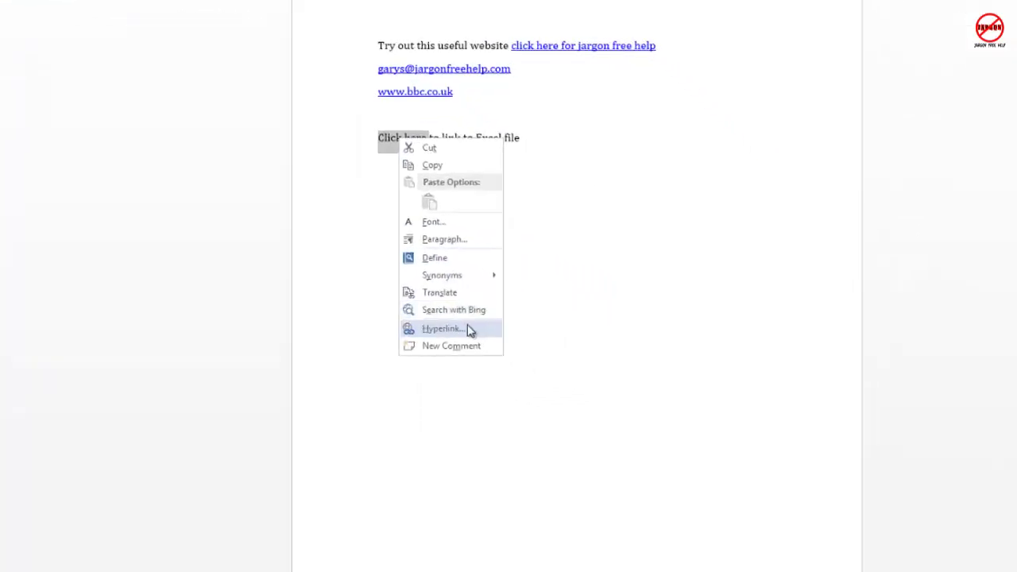
pyautogui.click(469, 330)
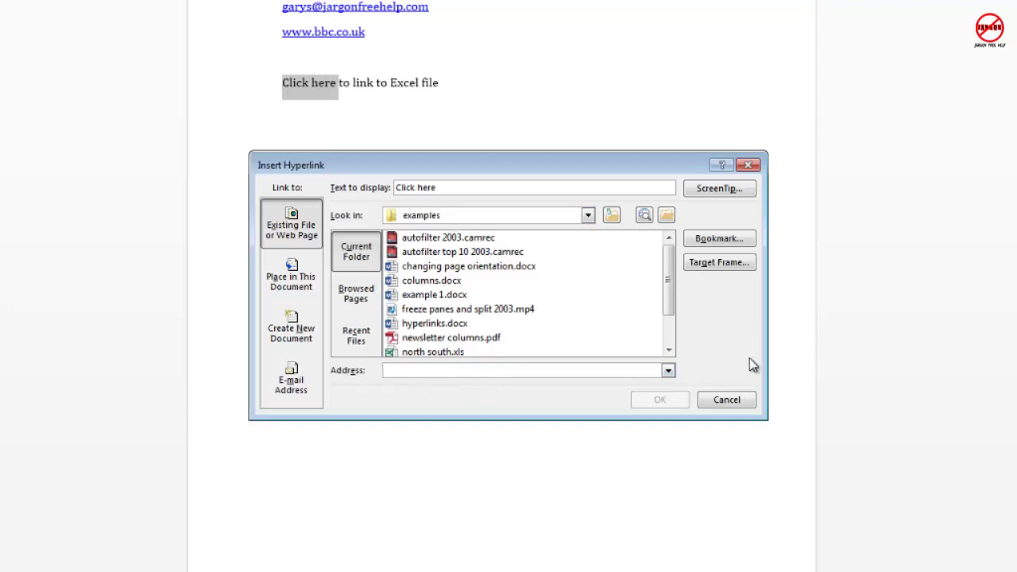
# - Link 'Click here' to north south.xlsx with address suffix #Sheet1!B10
pyautogui.click(668, 350)
pyautogui.click(407, 353)
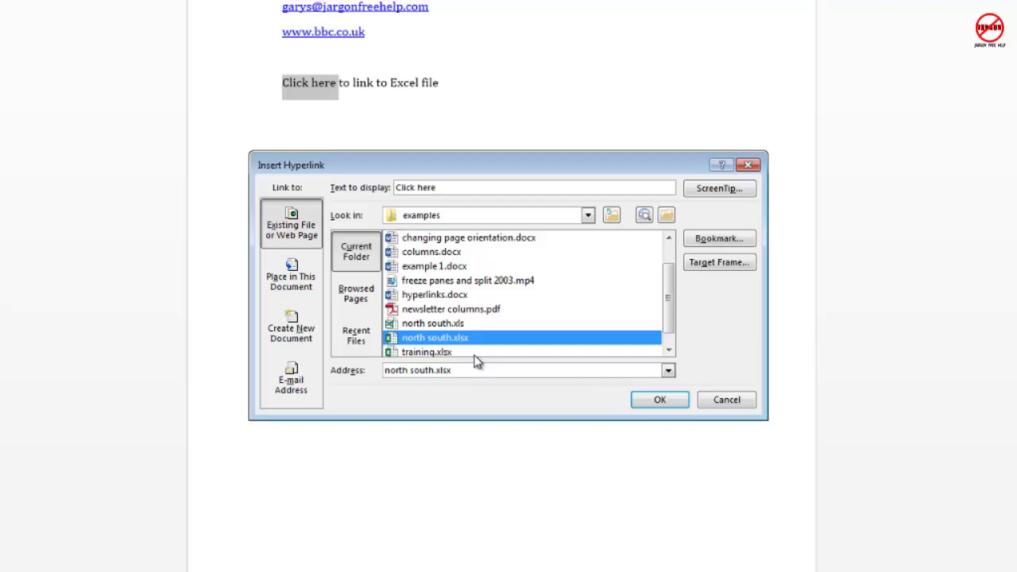
pyautogui.click(707, 243)
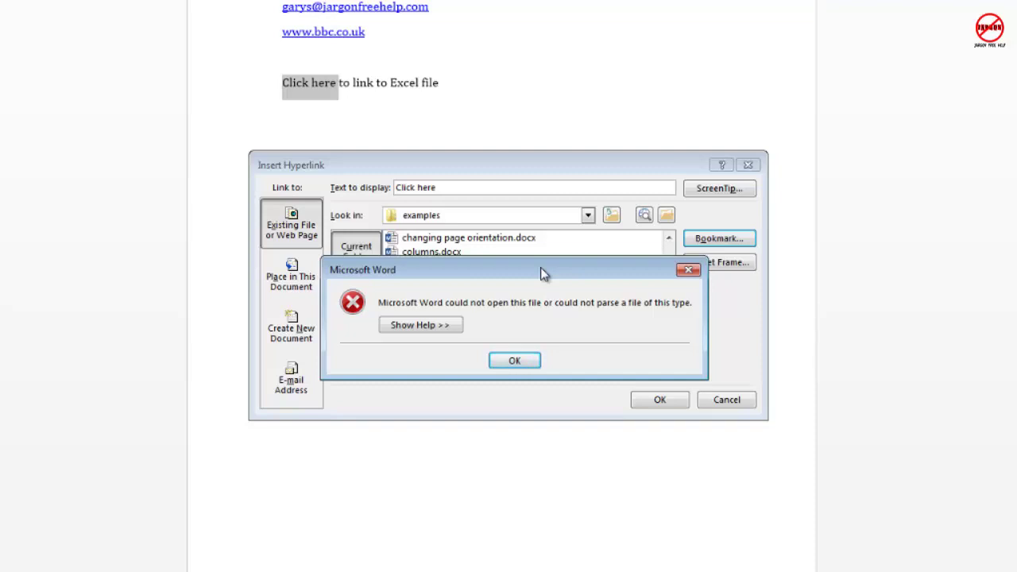
pyautogui.click(515, 361)
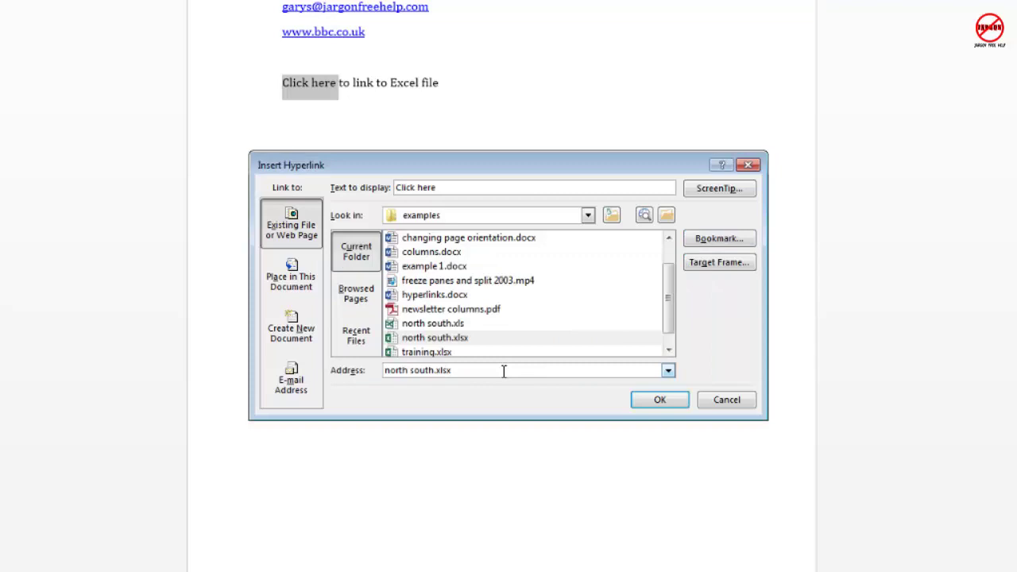
pyautogui.write('#')
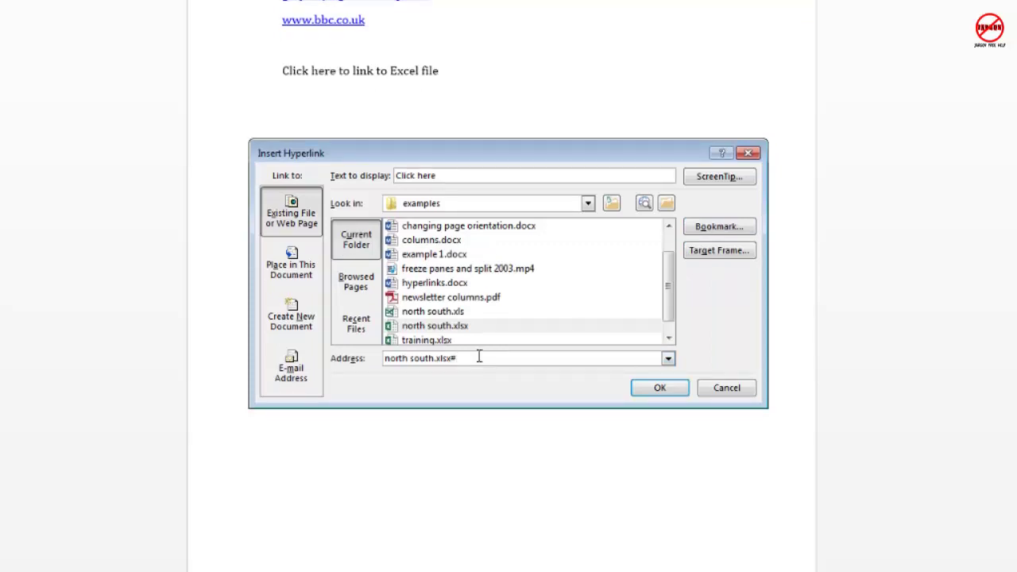
pyautogui.write('Sheet1!B10')
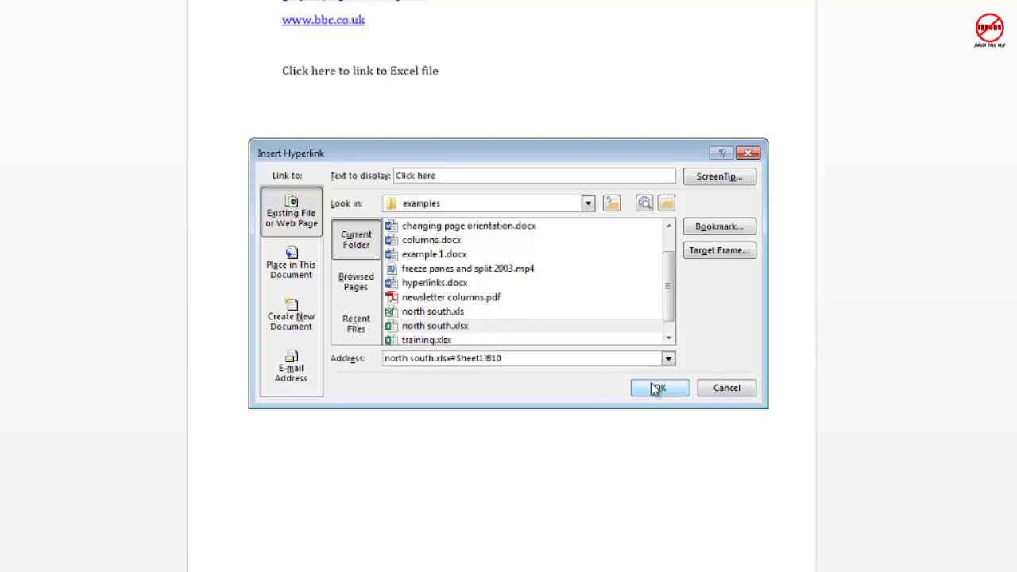
pyautogui.click(658, 388)
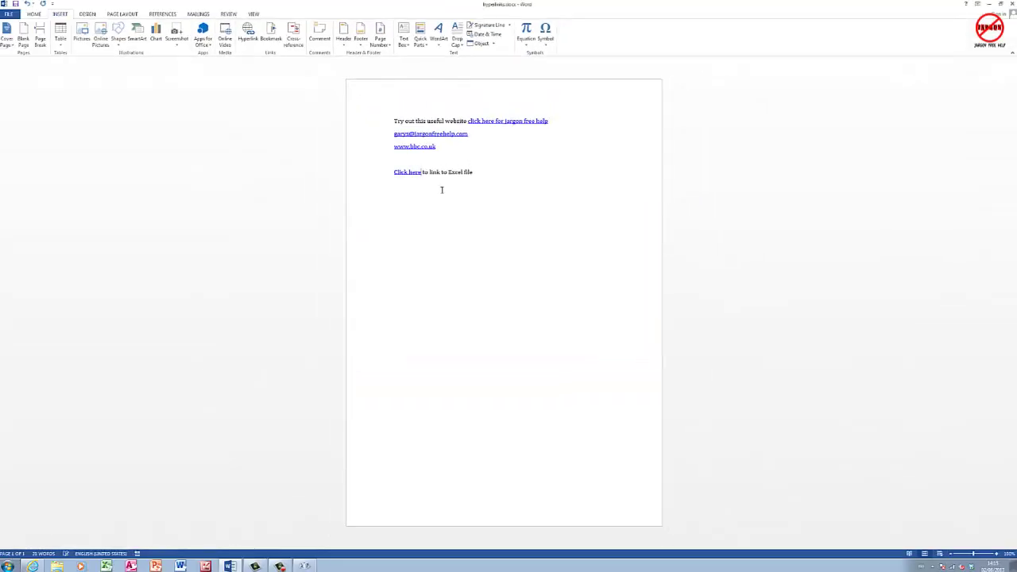
pyautogui.moveTo(412, 172)
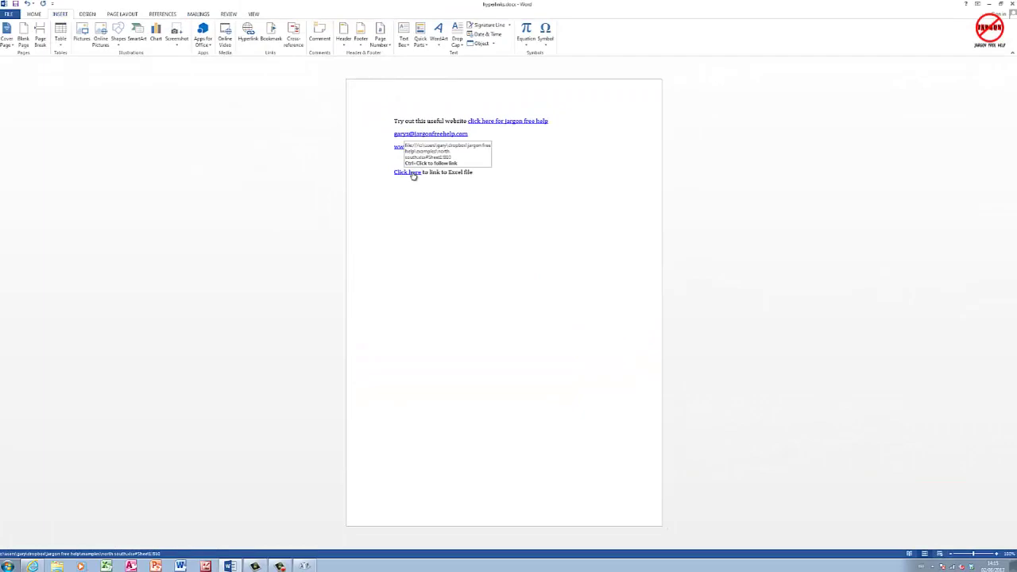
# - Follow the 'Click here' link to north south.xlsx in Excel, then return to Word
pyautogui.keyDown('ctrl'); pyautogui.click(413, 173); pyautogui.keyUp('ctrl')
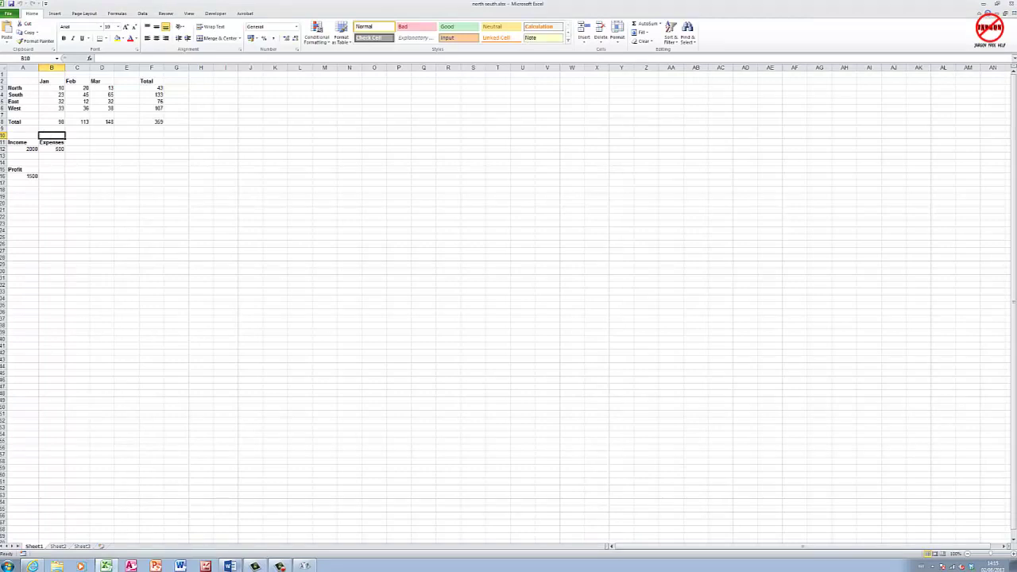
pyautogui.click(230, 565)
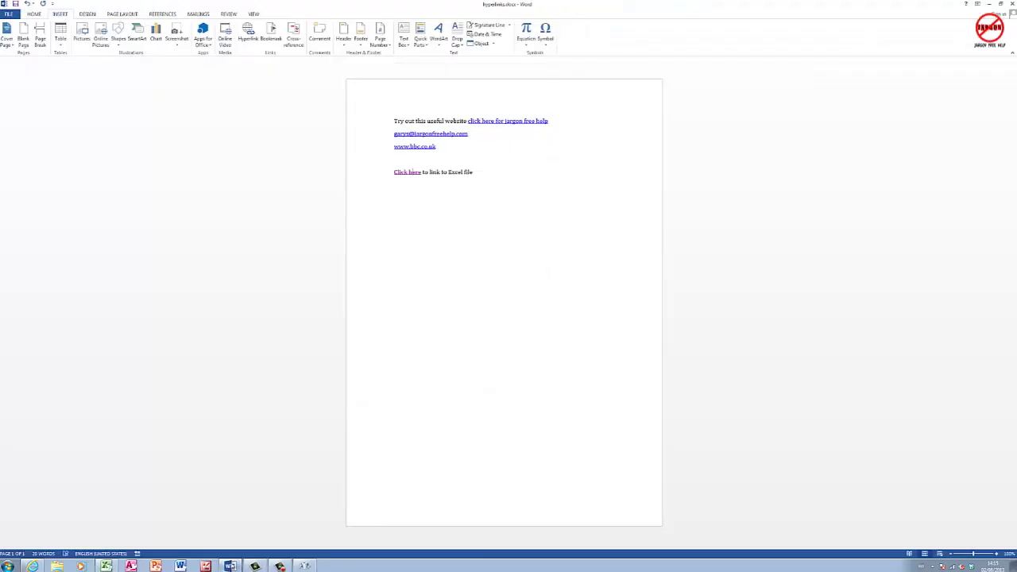
# - Open the 'Click here' link's settings, dismissing the Bookmark could-not-open error
pyautogui.rightClick(405, 176)
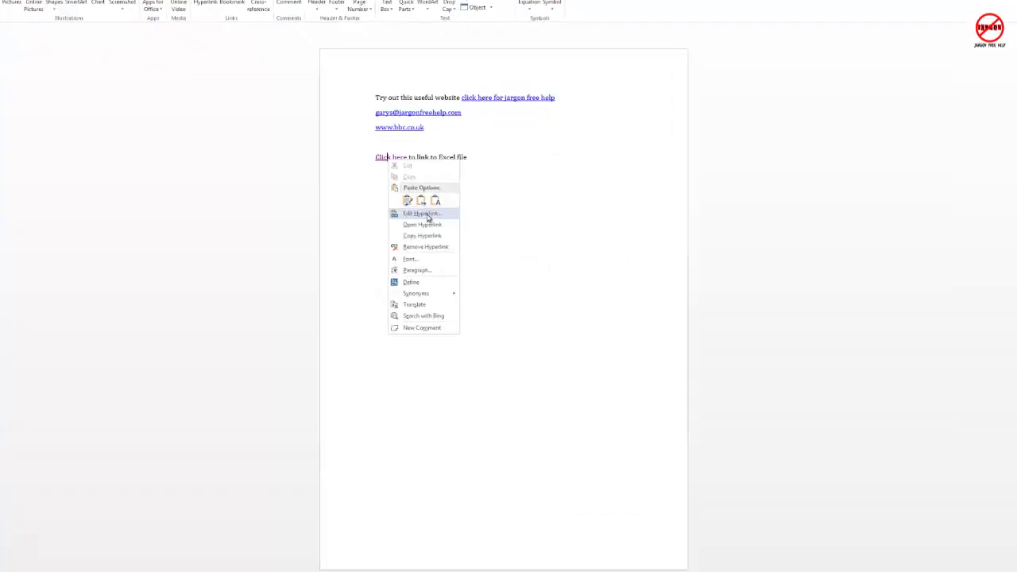
pyautogui.click(439, 222)
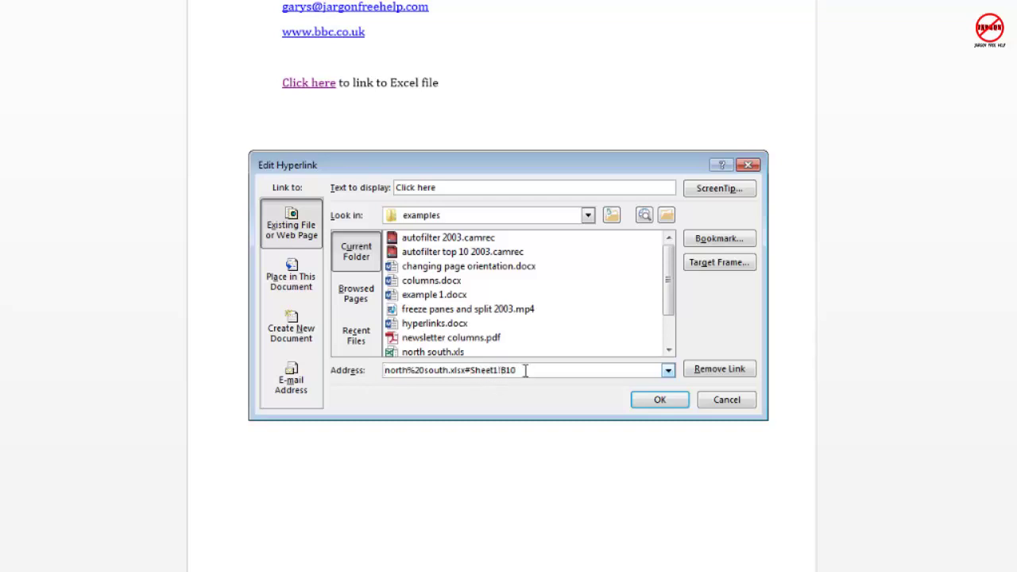
pyautogui.click(719, 238)
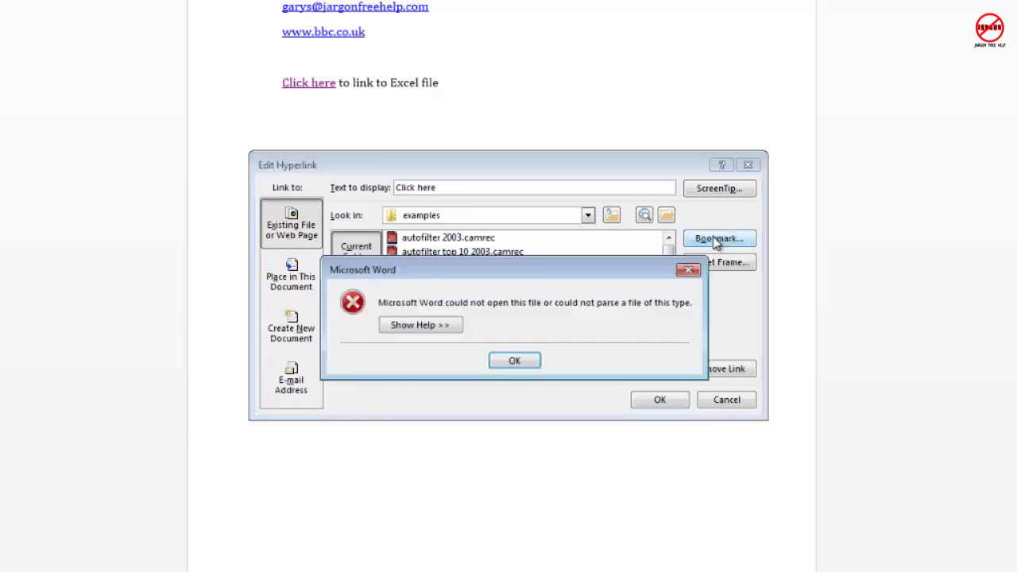
pyautogui.click(514, 362)
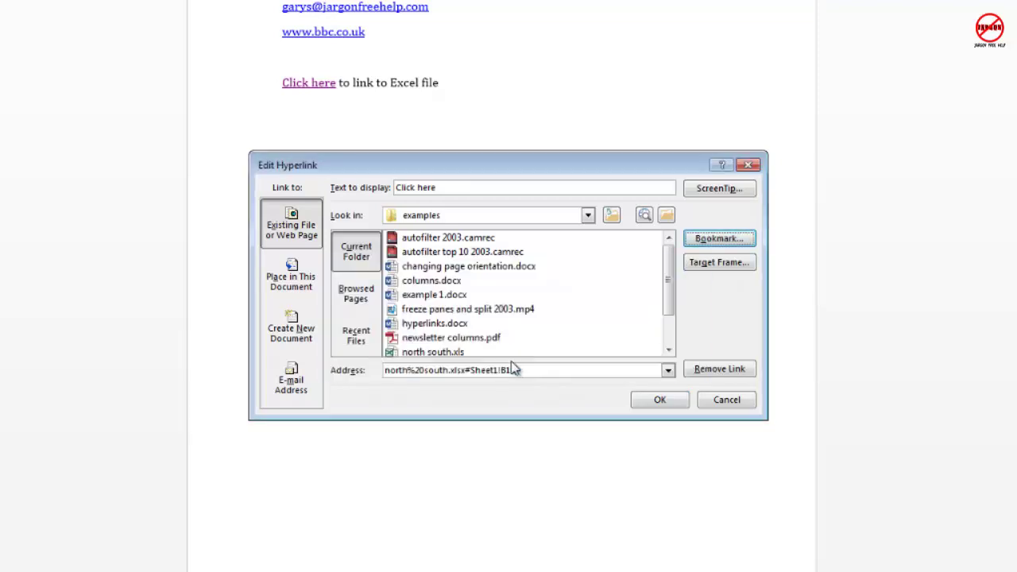
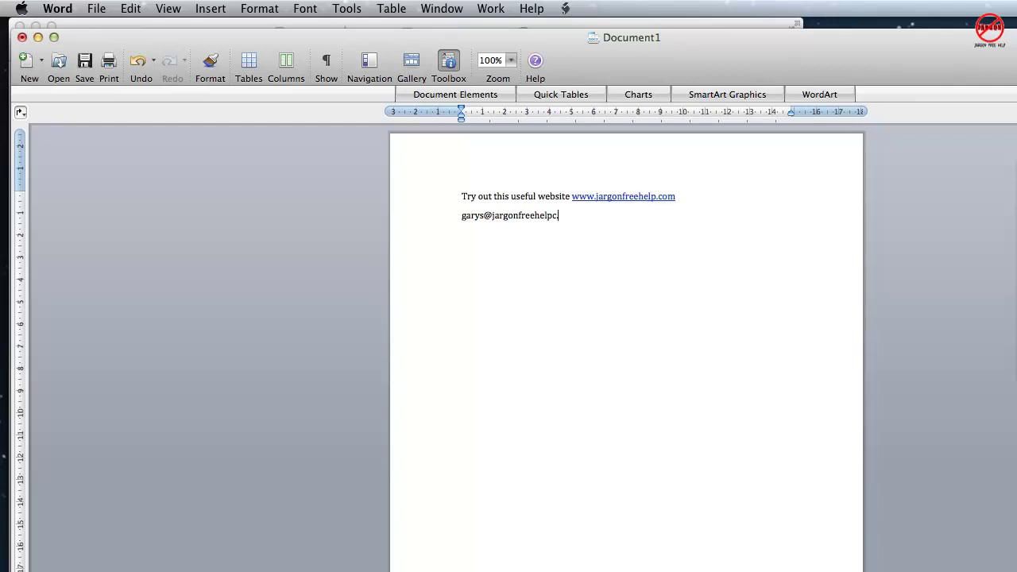
# - Type the contact e-mail address on the line below the website link
pyautogui.press('BackSpace')
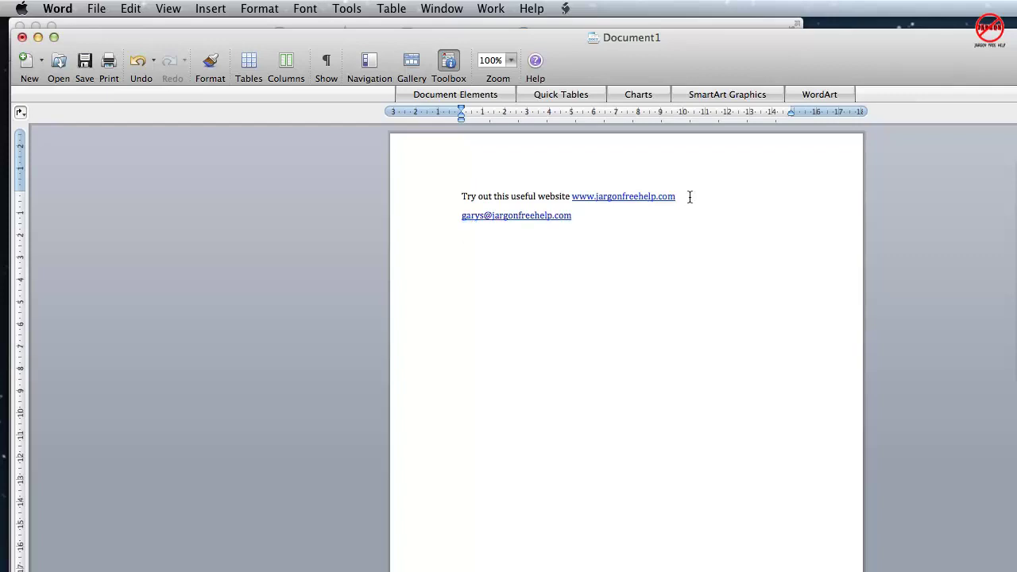
# - Let the e-mail address become an underlined hyperlink below the web address
pyautogui.moveTo(649, 200)
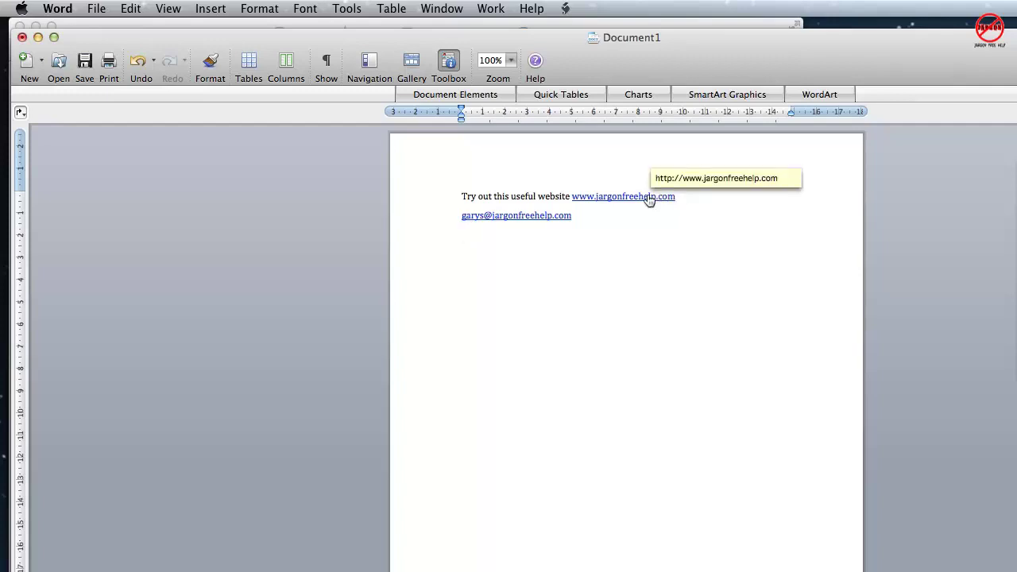
# - Change the website link's display text to 'Click here for Jargon Free Help', keeping its web address
pyautogui.rightClick(649, 200)
pyautogui.moveTo(711, 371)
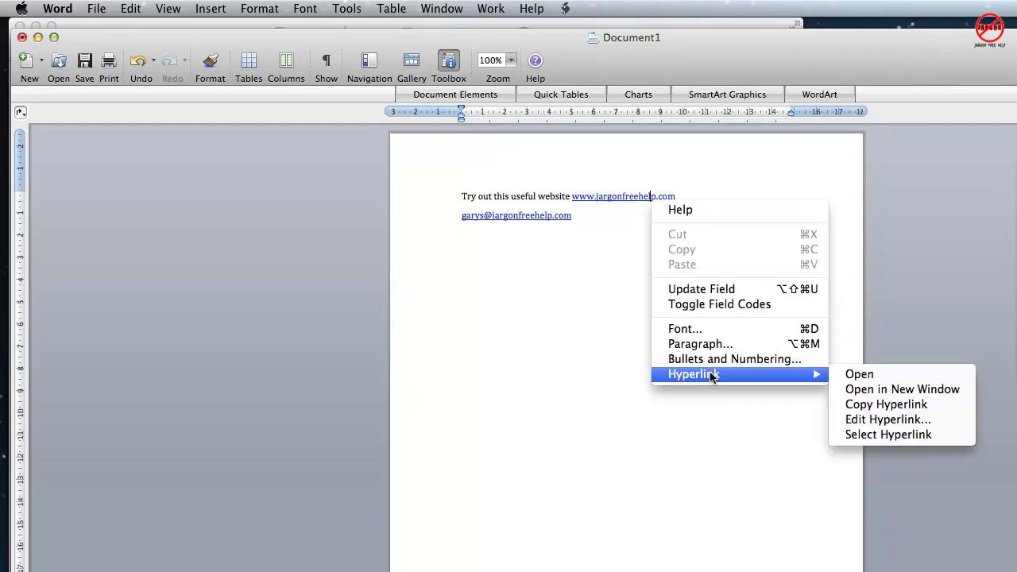
pyautogui.click(890, 421)
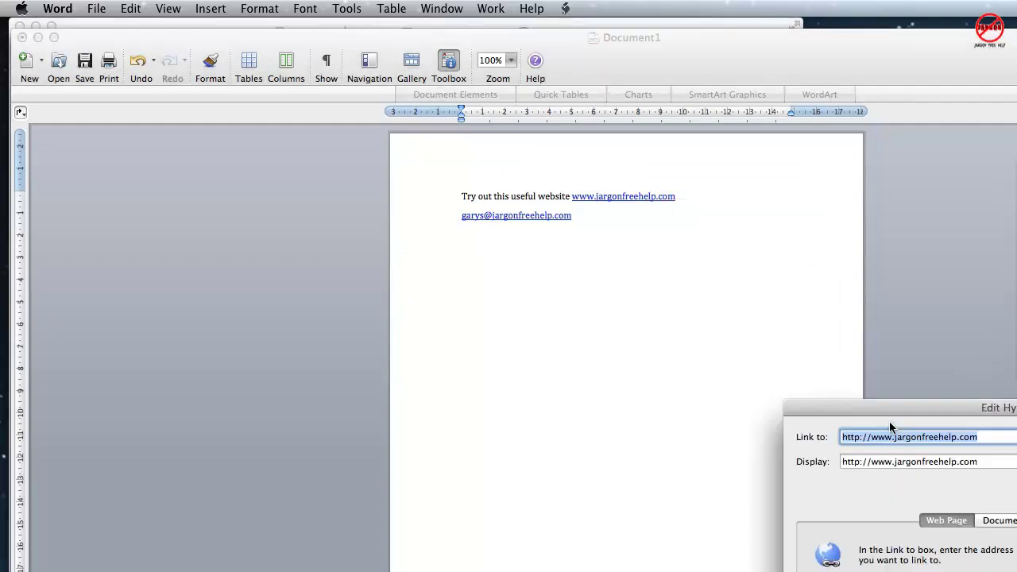
pyautogui.moveTo(890, 426); pyautogui.dragTo(491, 200)
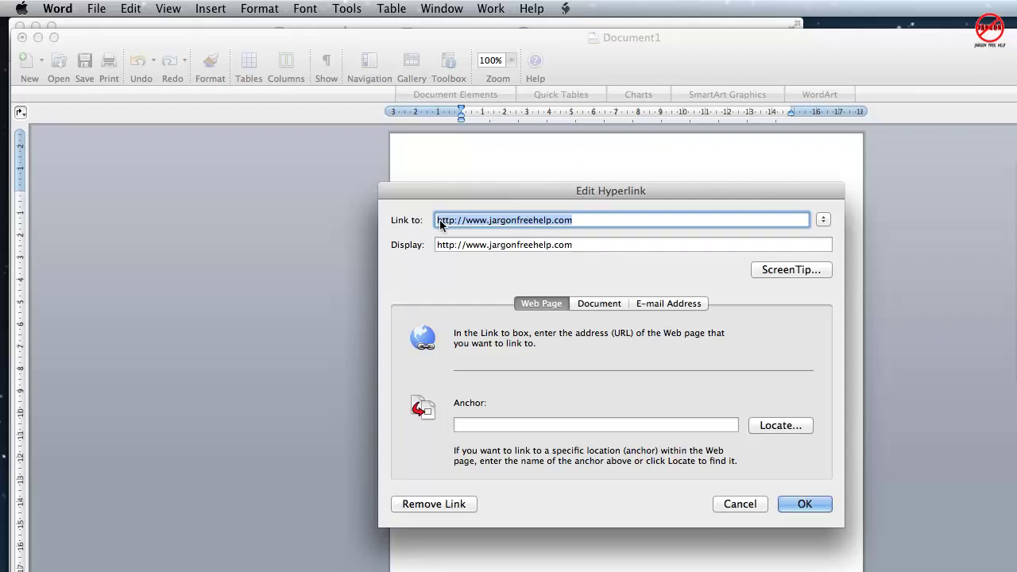
pyautogui.moveTo(580, 245); pyautogui.dragTo(413, 228)
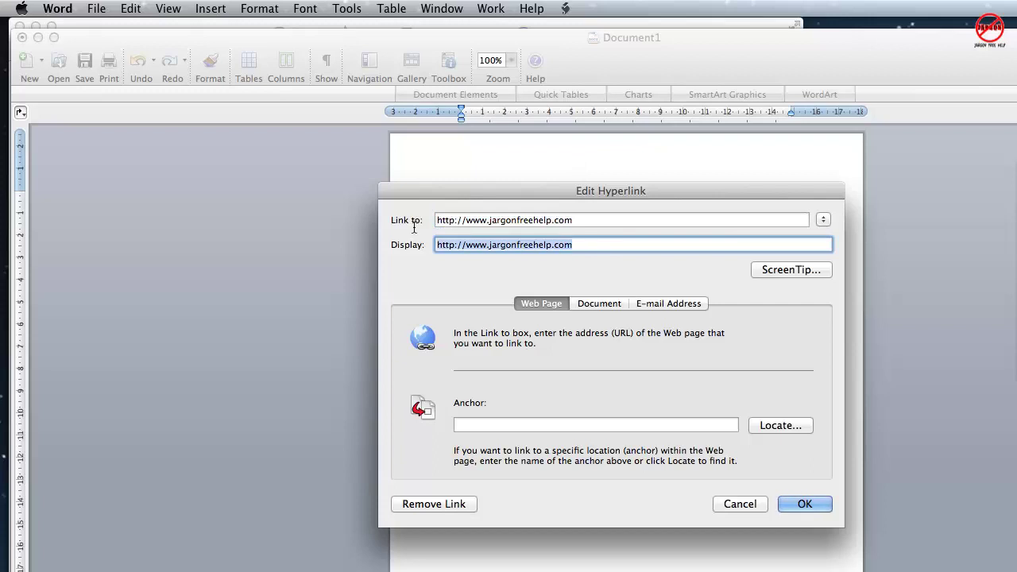
pyautogui.write('Click here ')
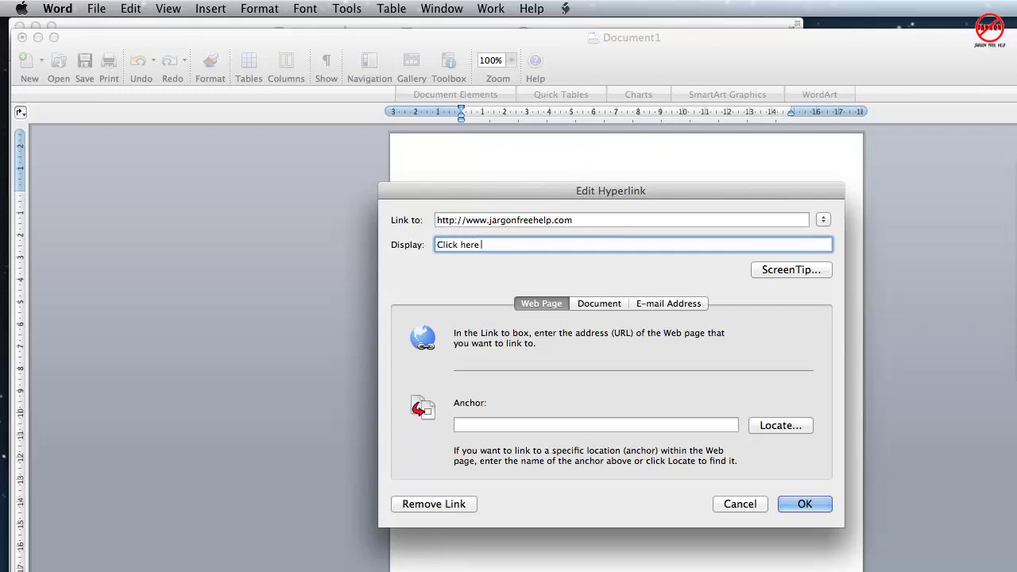
pyautogui.write('for Jargon Free Help')
pyautogui.click(616, 305)
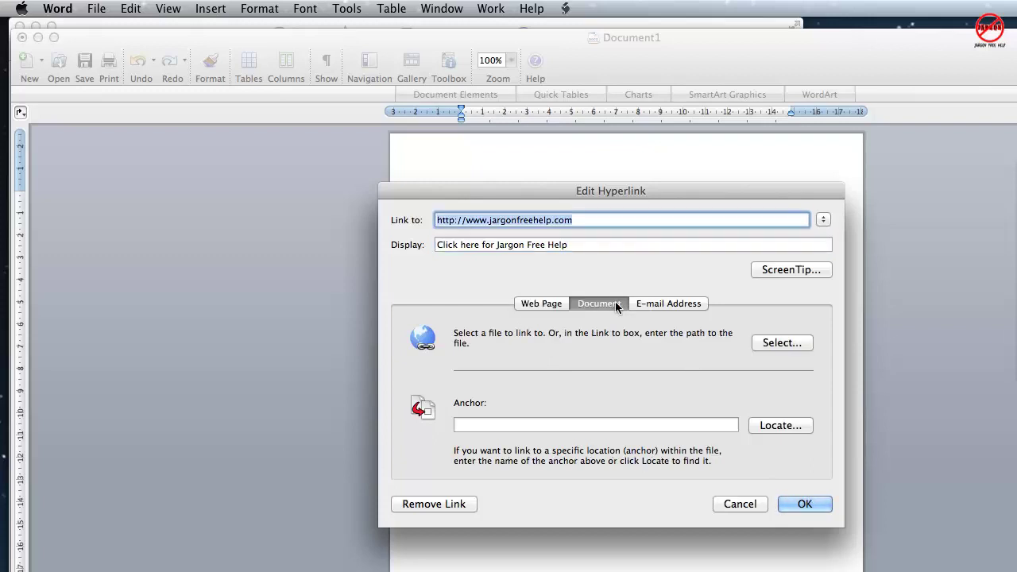
pyautogui.click(550, 305)
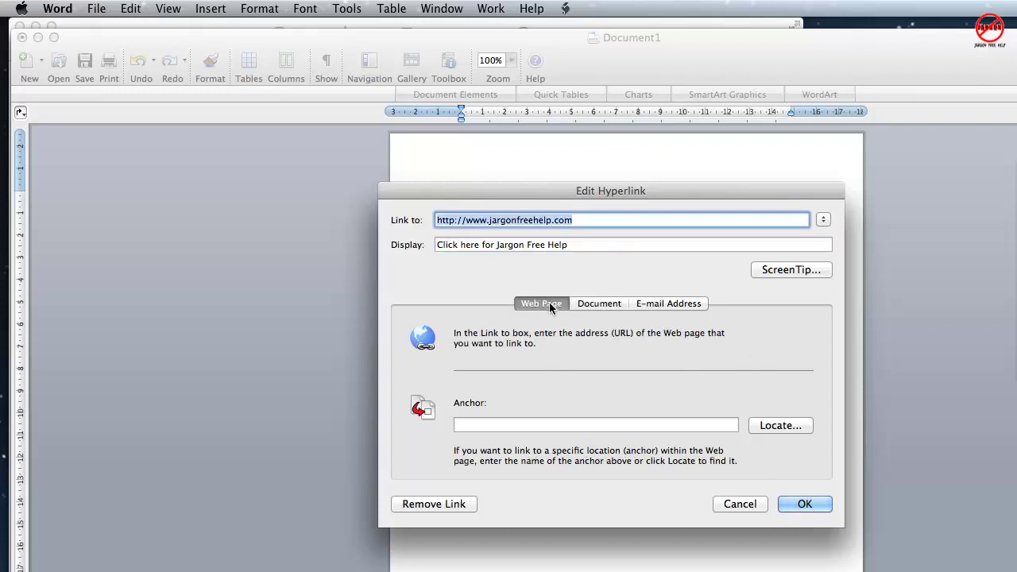
pyautogui.click(805, 504)
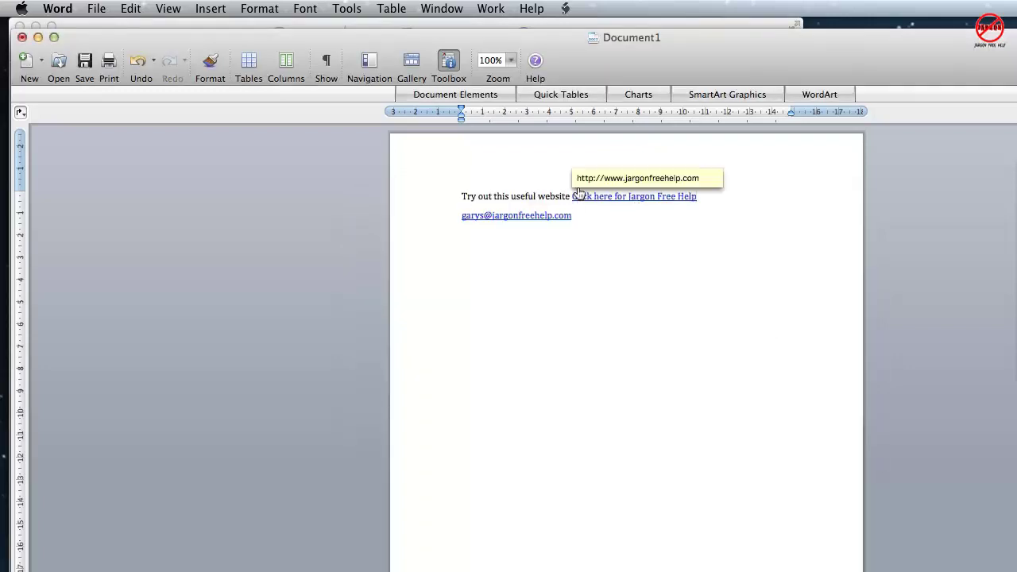